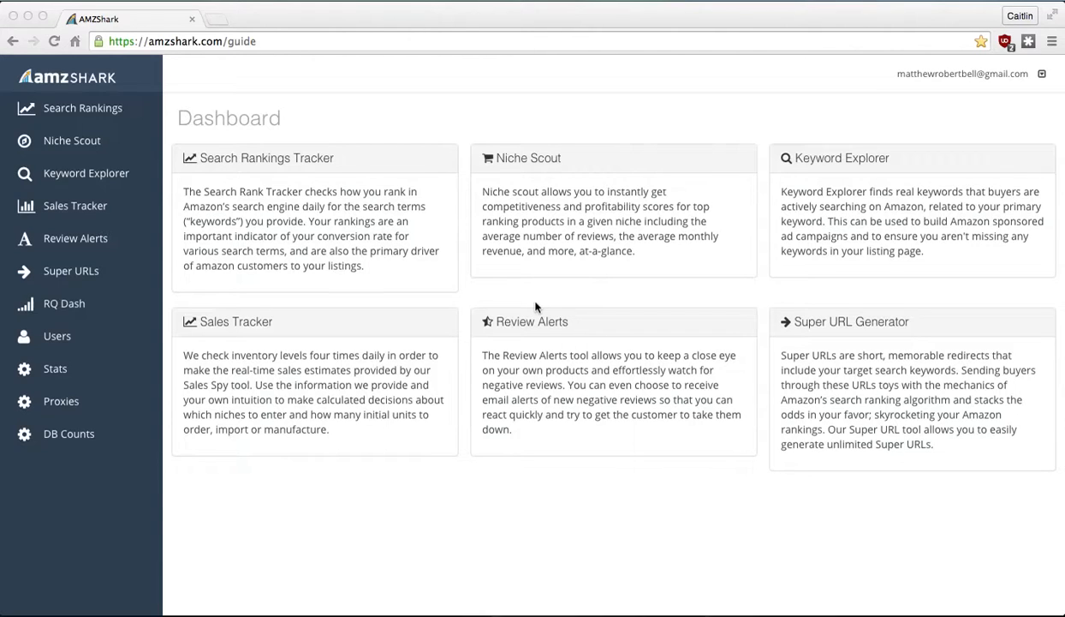
Go to the Niche Scout page listing past keyword analyses.
left_click(48, 145)
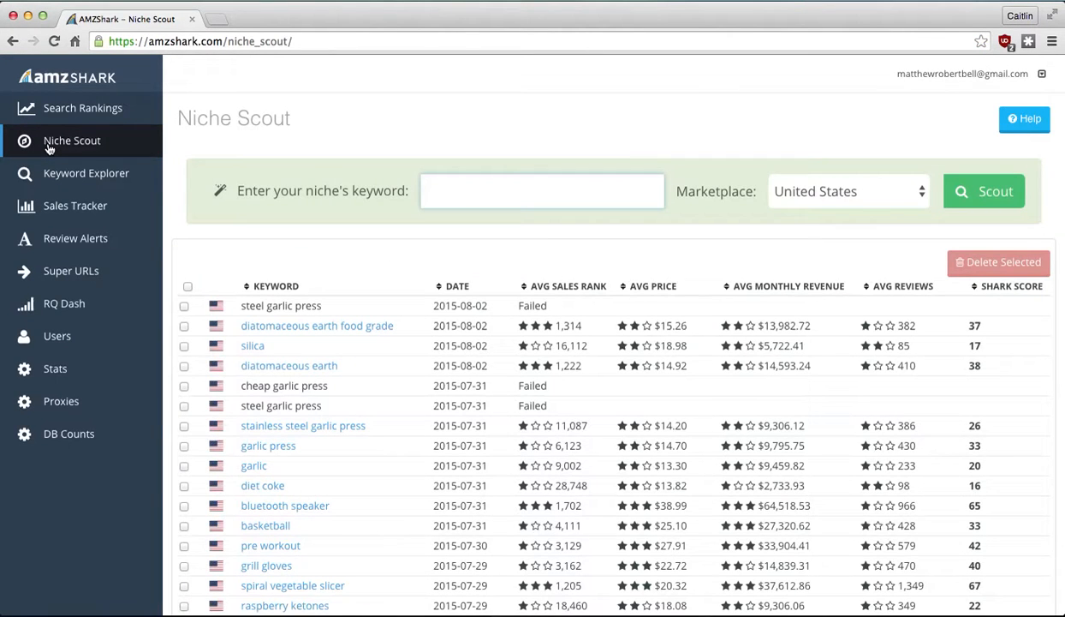
scroll(760, 498, "down", 3)
scroll(760, 497, "down", 2)
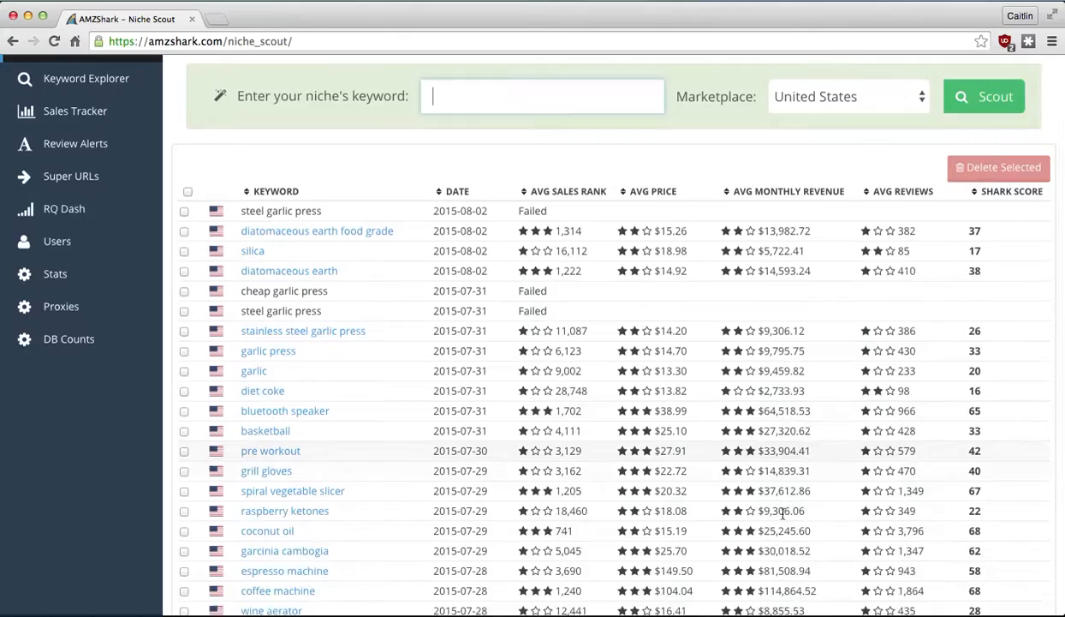
scroll(782, 514, "down", 3)
scroll(782, 514, "down", 2)
scroll(782, 514, "up", 8)
scroll(782, 514, "up", 2)
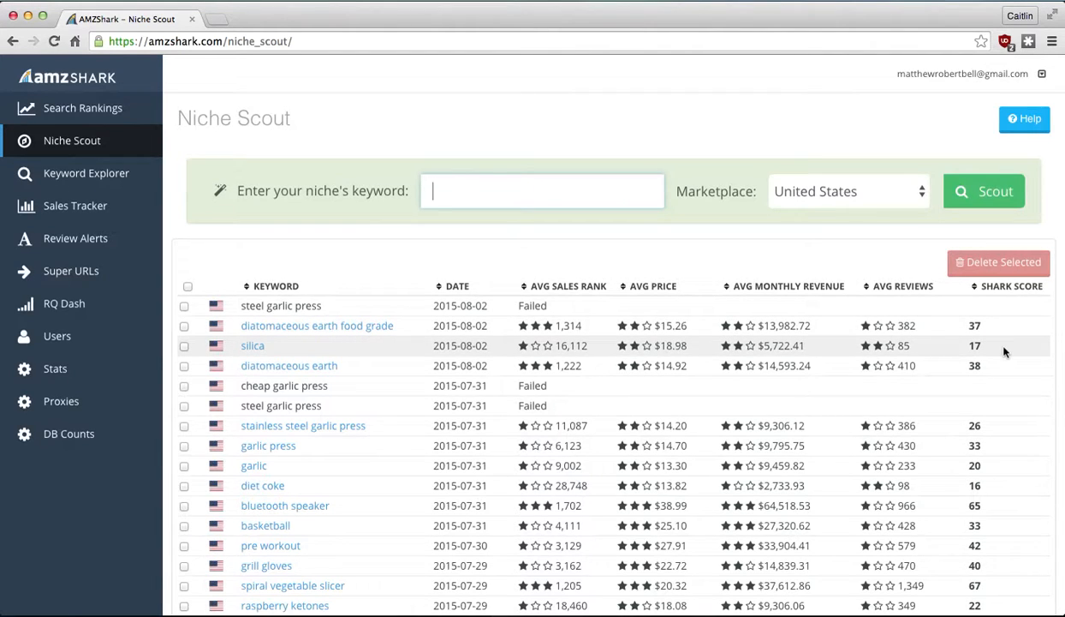
scroll(1005, 351, "down", 1)
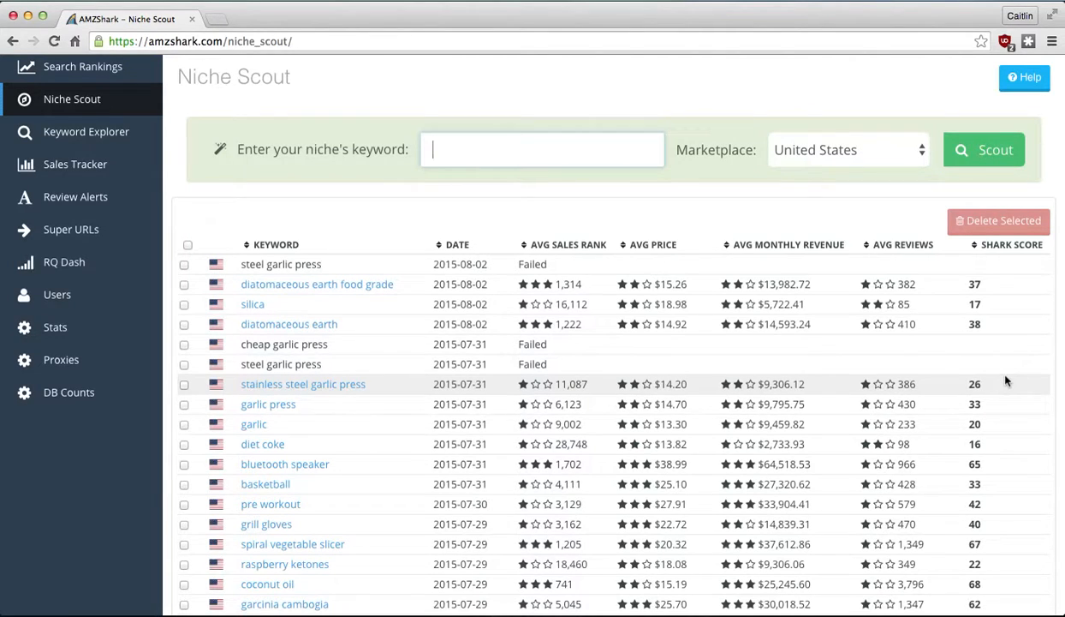
scroll(1009, 402, "down", 3)
scroll(1009, 417, "down", 3)
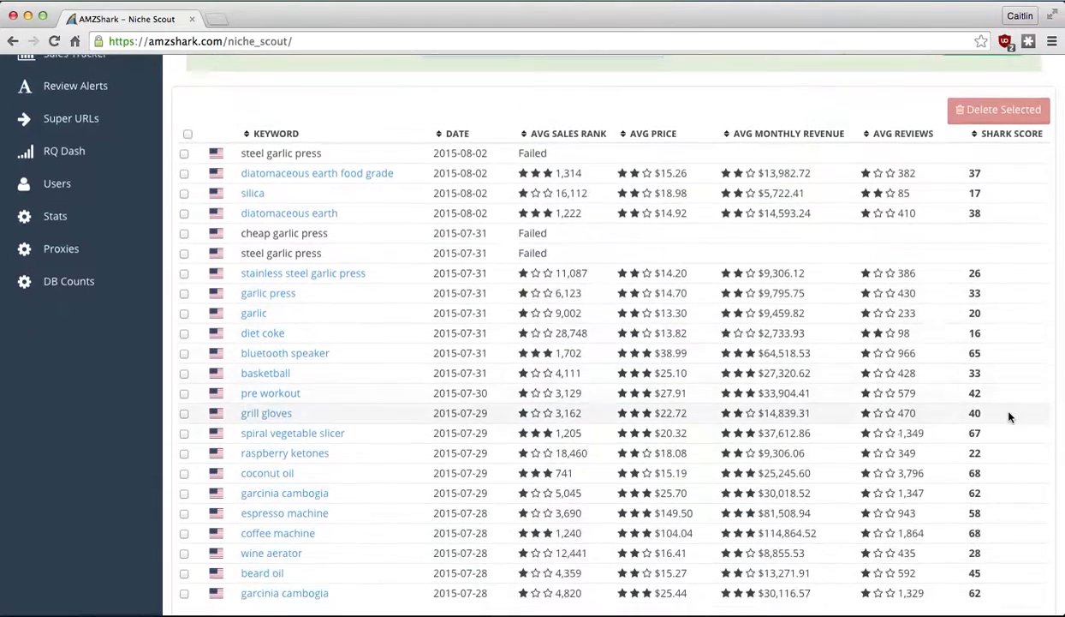
scroll(1009, 417, "down", 1)
scroll(1009, 417, "down", 1)
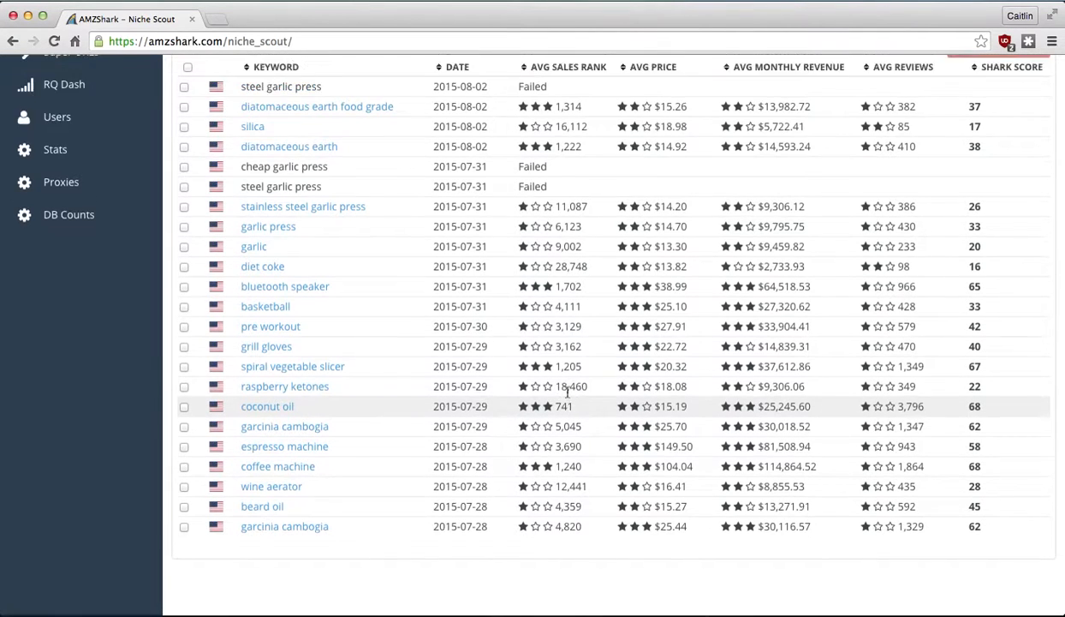
scroll(548, 381, "up", 5)
scroll(567, 392, "down", 5)
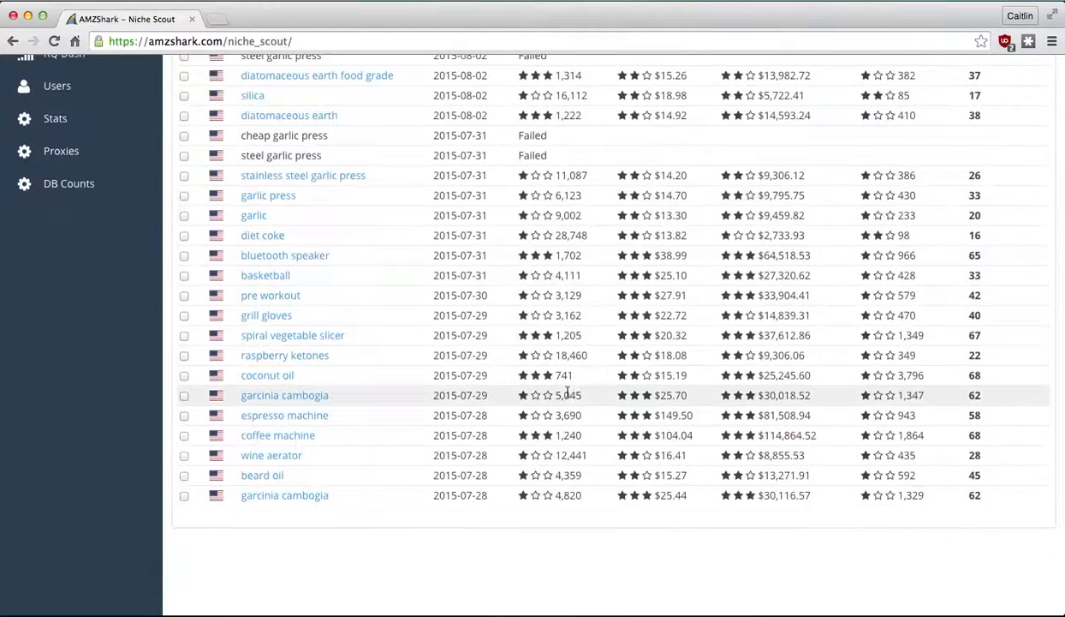
scroll(567, 380, "up", 1)
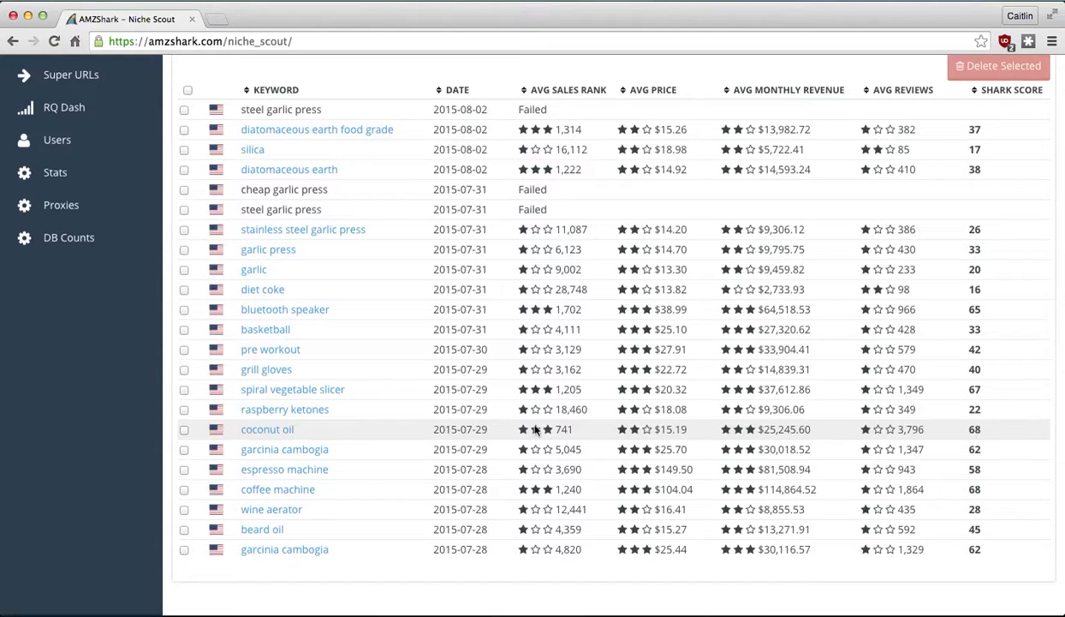
Show the 'coconut oil' analysis with its Shark Score 68 and ranked products.
left_click(263, 430)
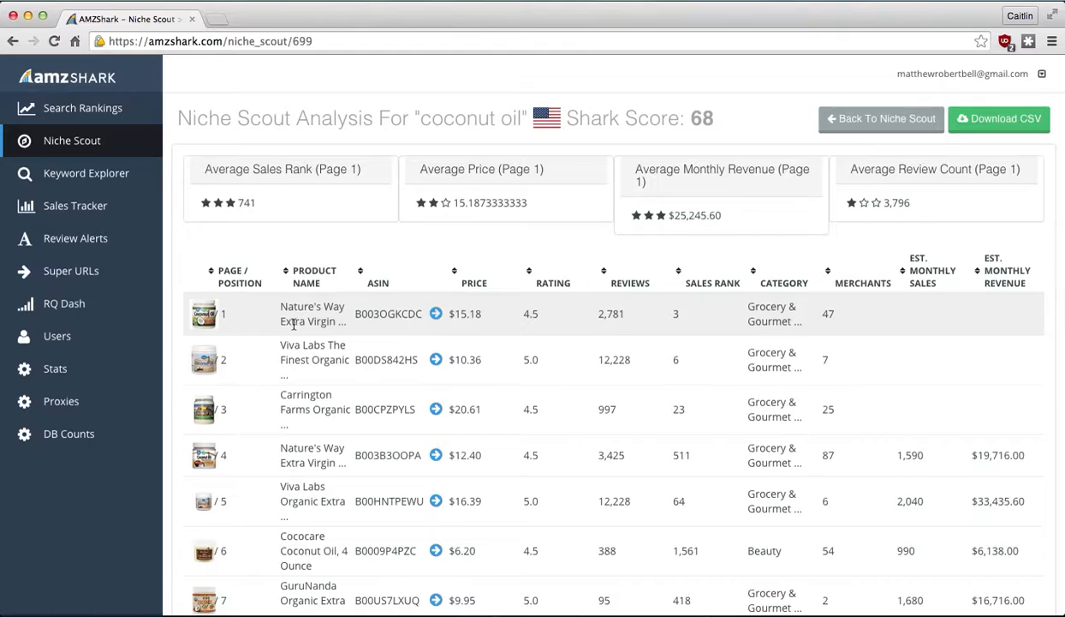
View Nature's Way Extra Virgin Organic Coconut Oil on Amazon, then return to the analysis.
left_click(436, 314)
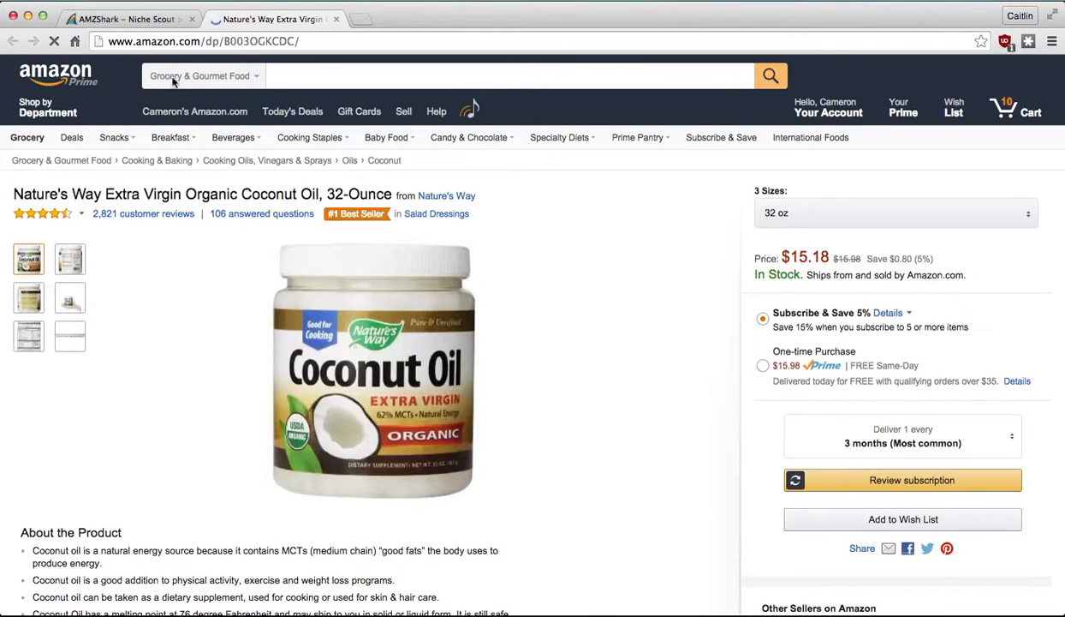
left_click(130, 19)
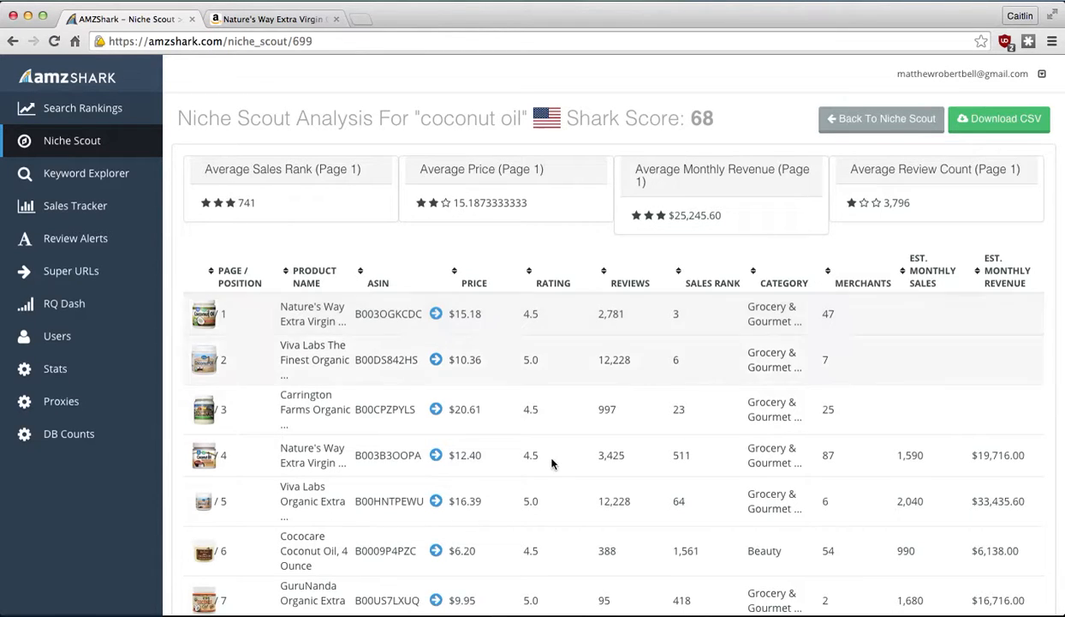
scroll(552, 463, "down", 5)
scroll(551, 462, "down", 1)
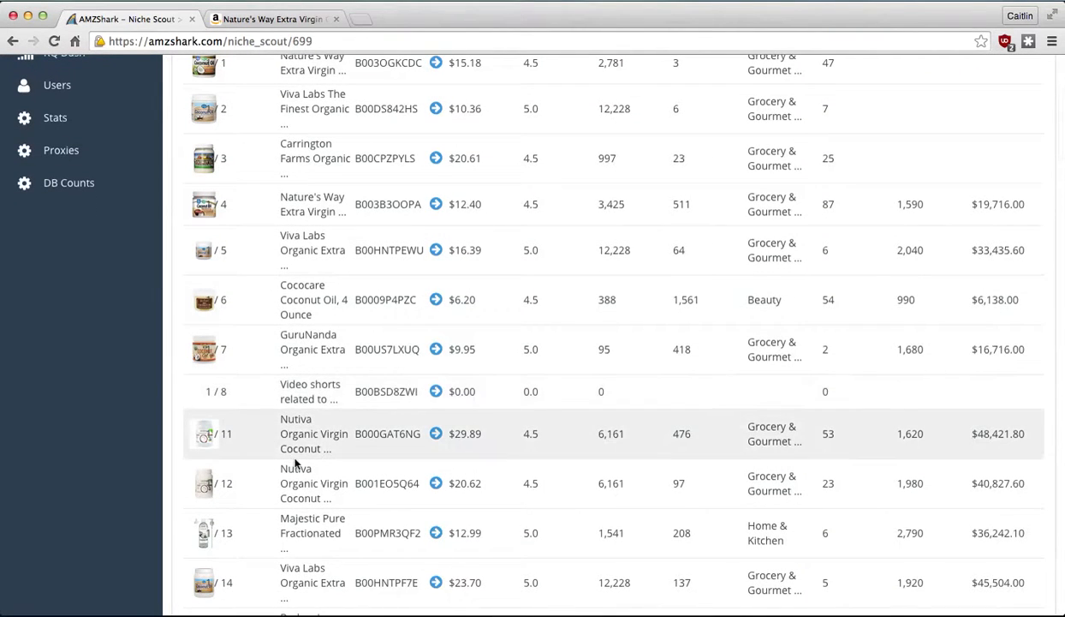
scroll(265, 437, "down", 3)
scroll(291, 454, "down", 3)
scroll(295, 460, "down", 2)
scroll(296, 460, "up", 5)
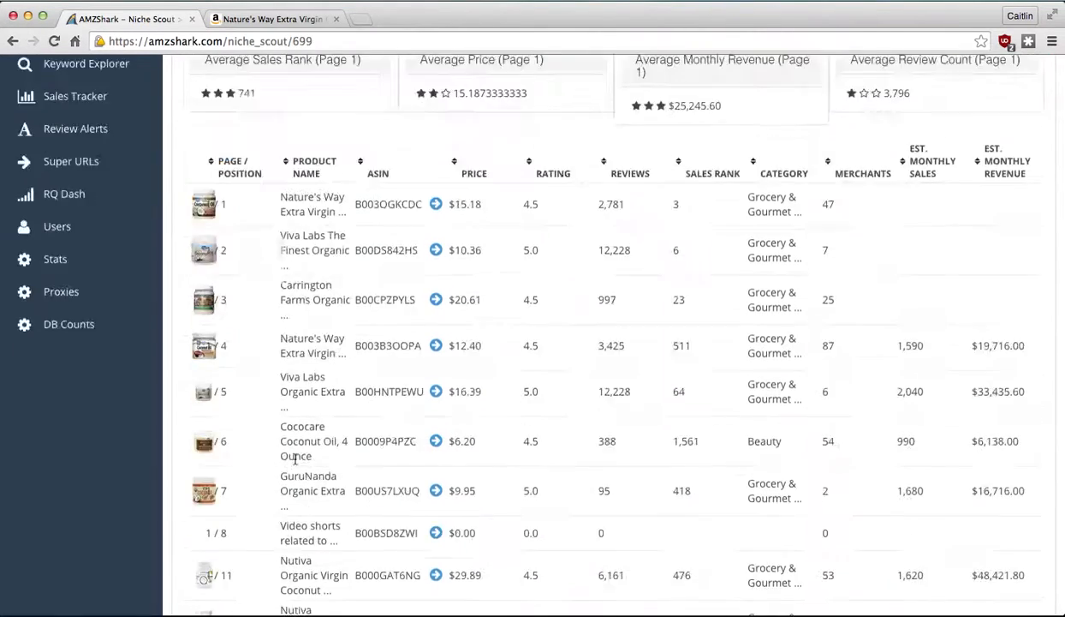
scroll(343, 385, "up", 3)
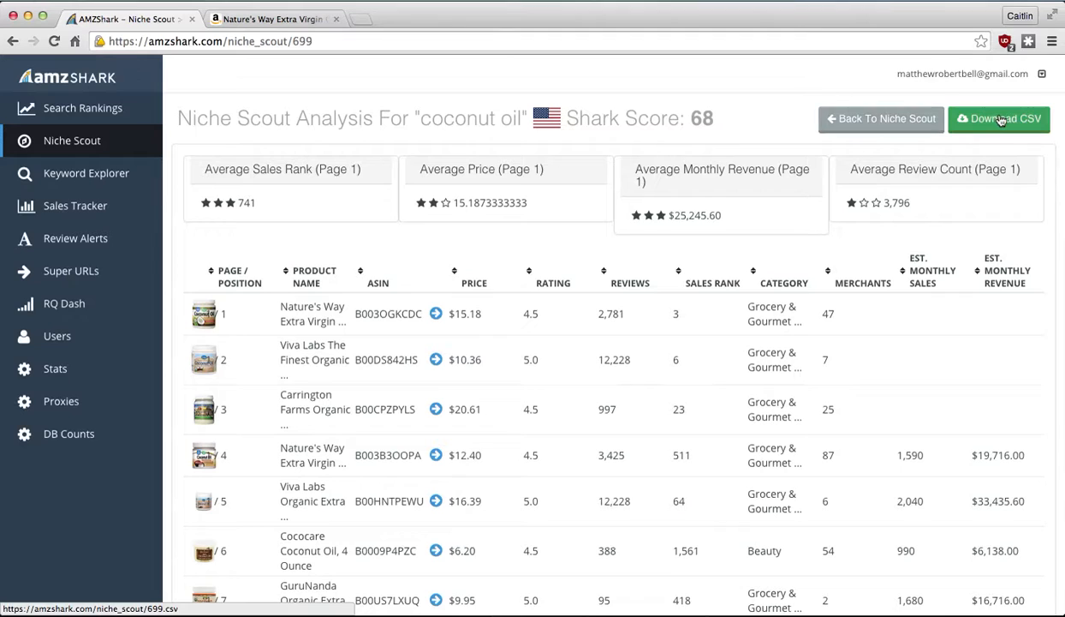
Download the coconut oil analysis as CSV and view it in Excel.
left_click(1001, 121)
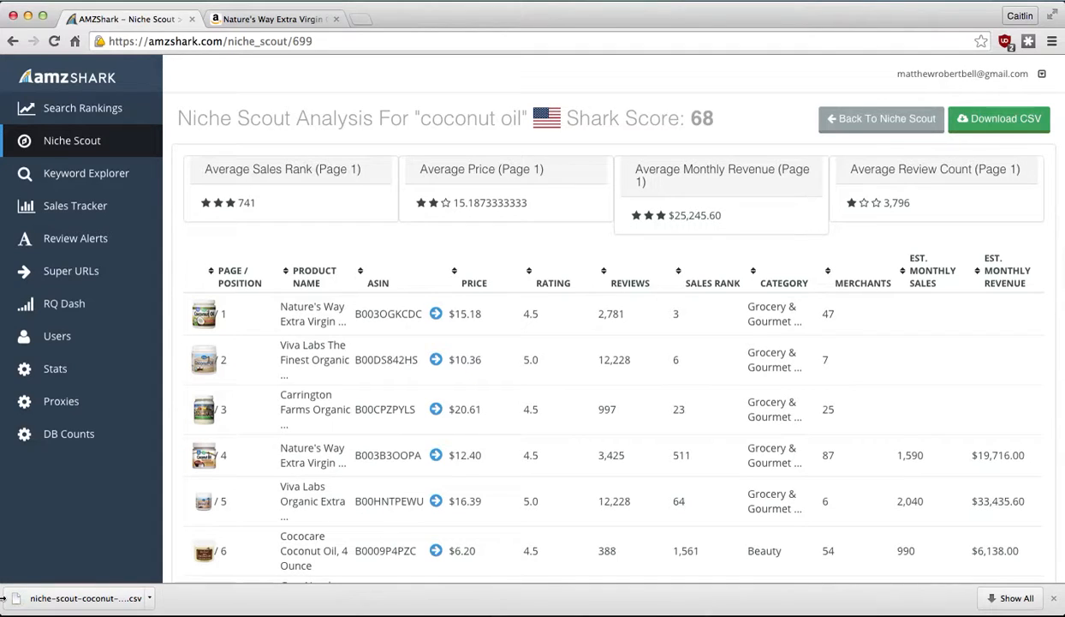
left_click(14, 600)
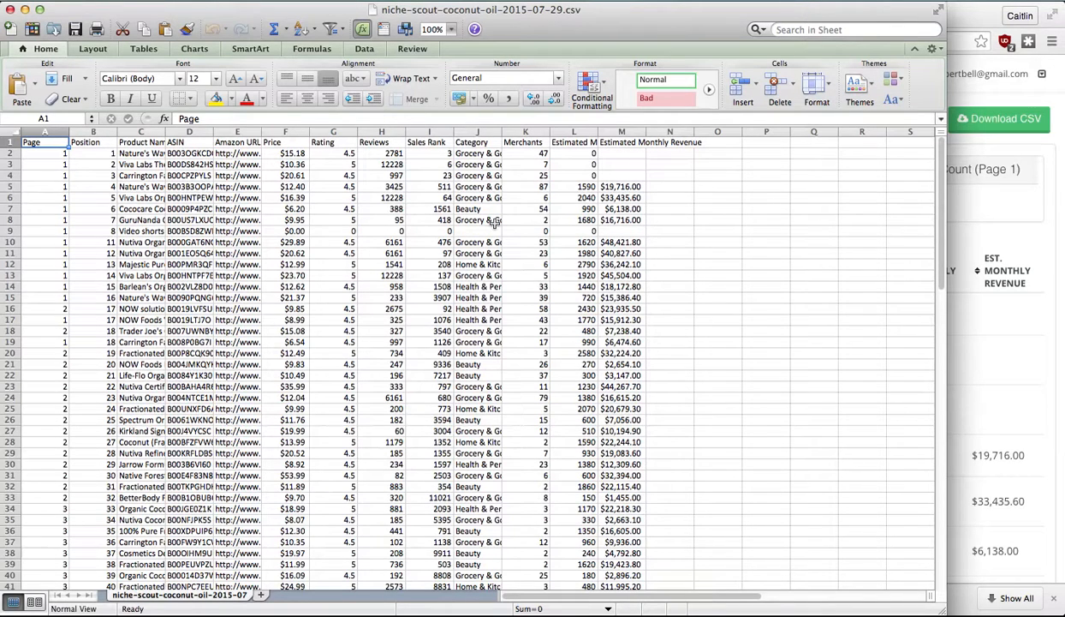
left_click(990, 305)
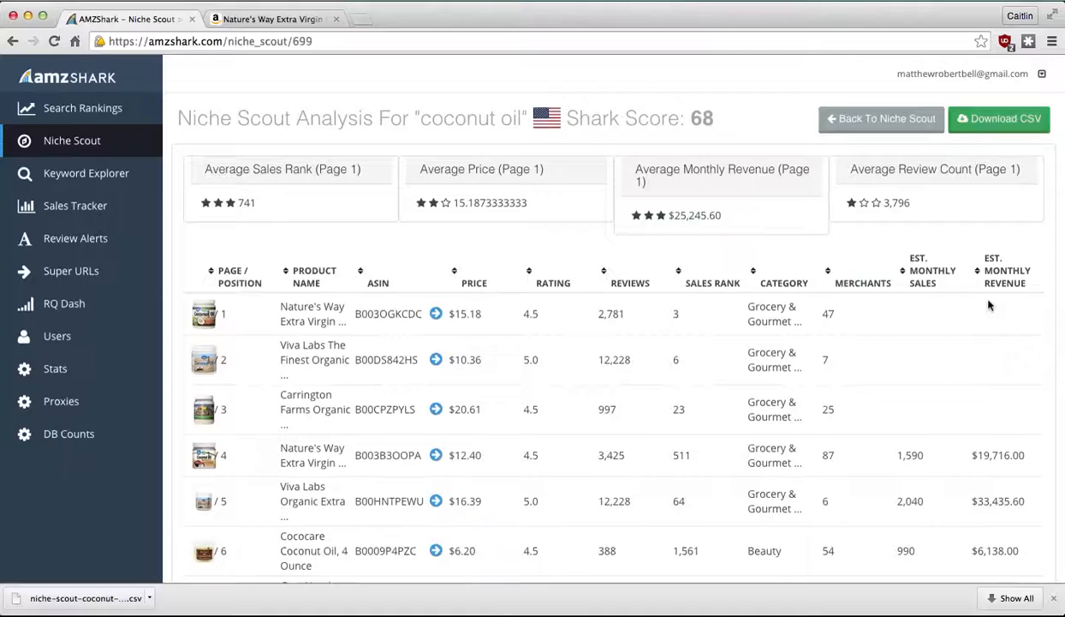
Back on the Niche Scout list, start a new 'unicycles' analysis job.
left_click(835, 131)
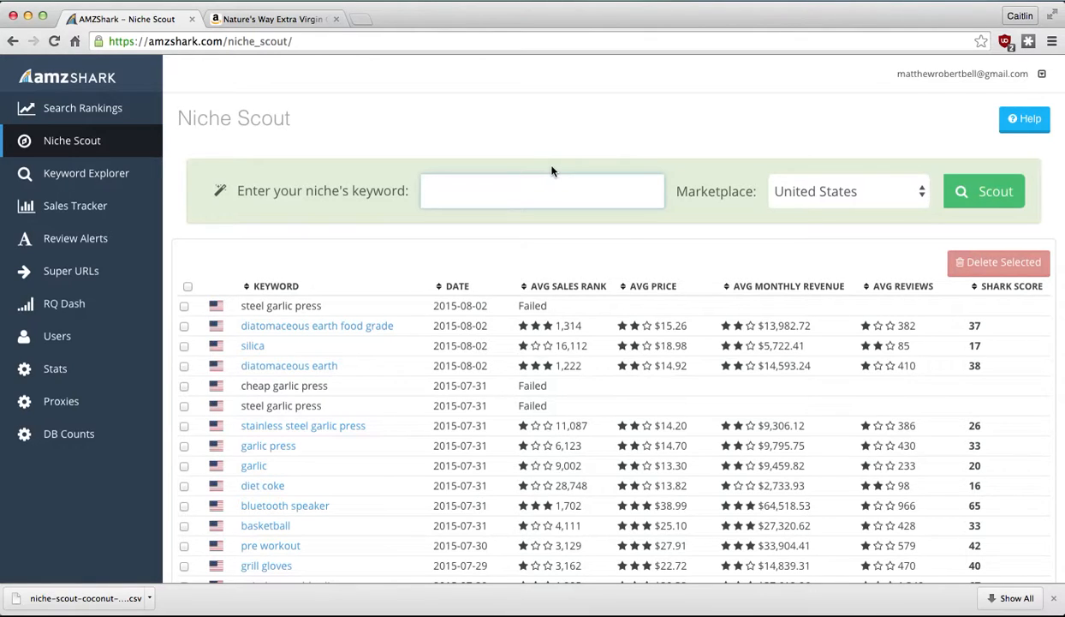
type("unicycles")
left_click(966, 194)
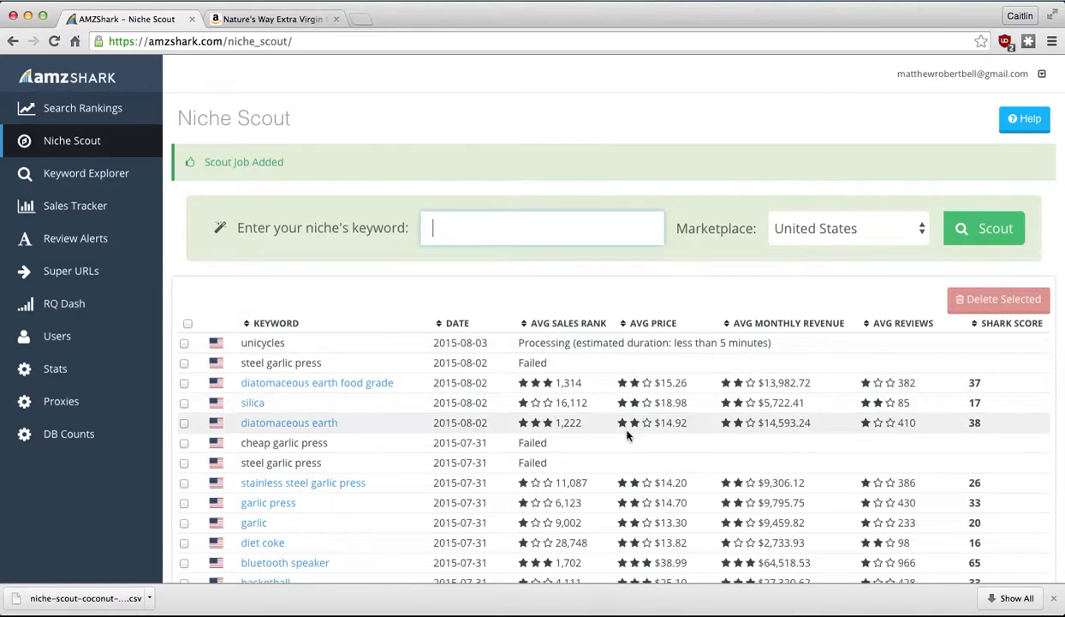
scroll(627, 435, "down", 3)
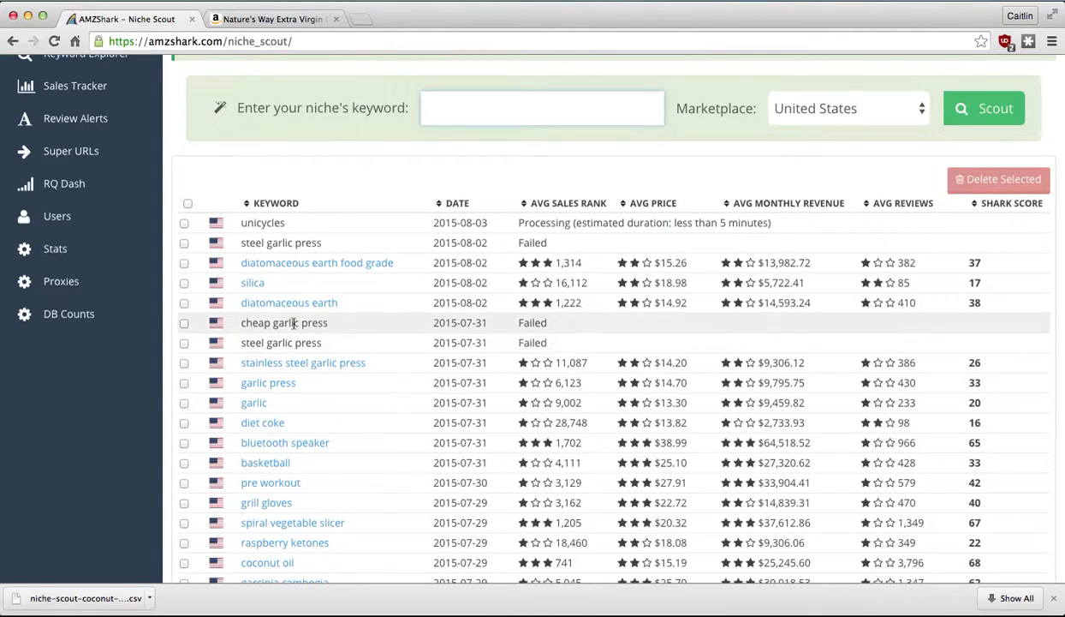
Delete the three failed garlic press jobs (cheap, 2015-07-31 and 2015-08-02 steel) and confirm.
left_click(184, 322)
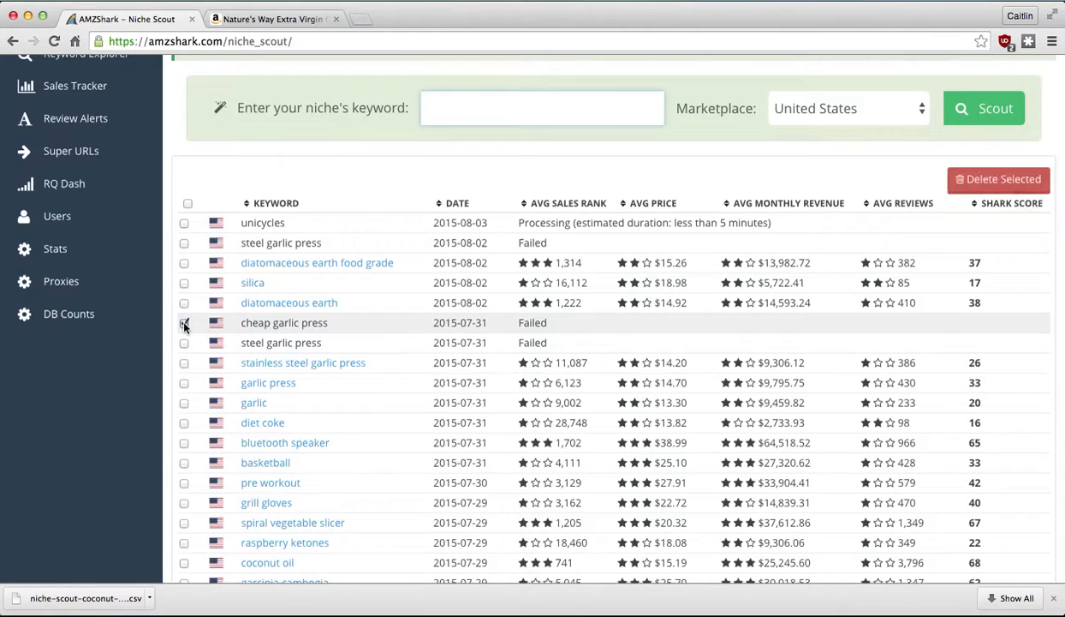
left_click(184, 342)
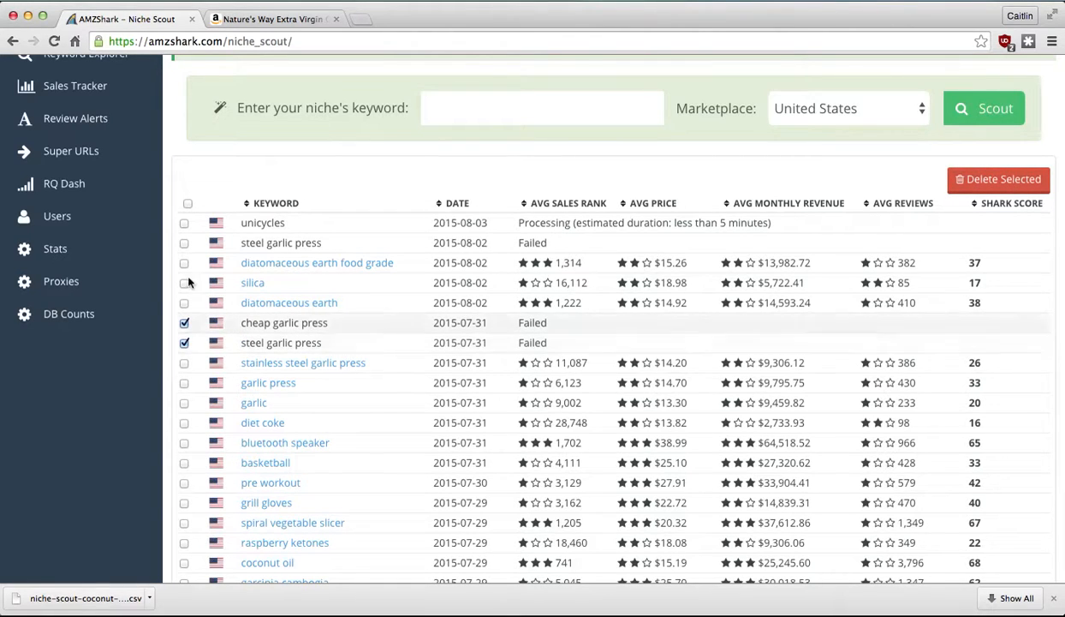
left_click(184, 243)
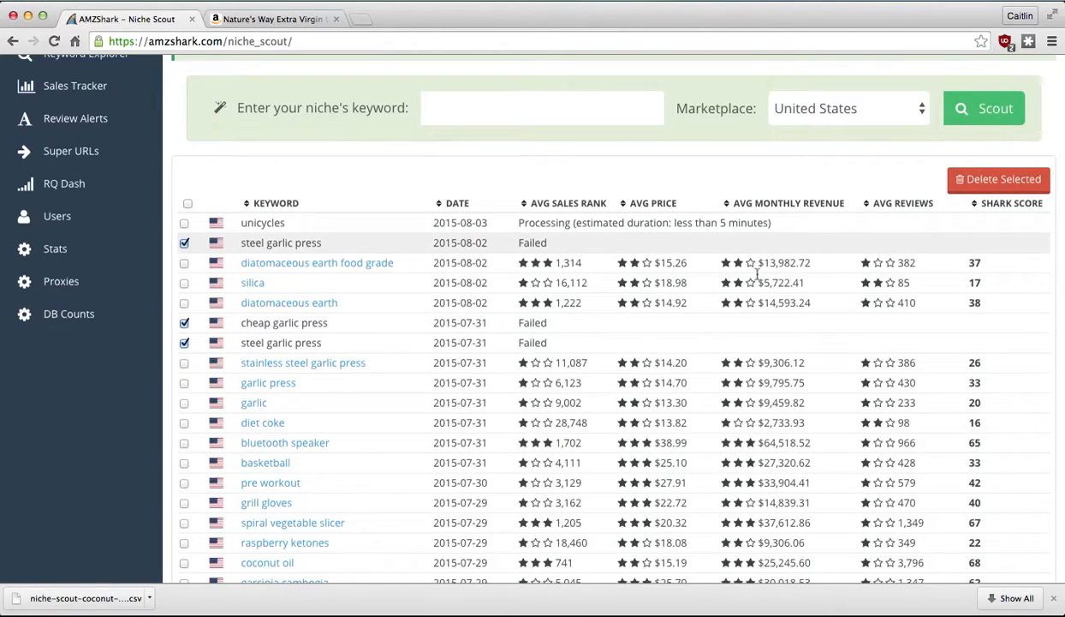
left_click(1008, 182)
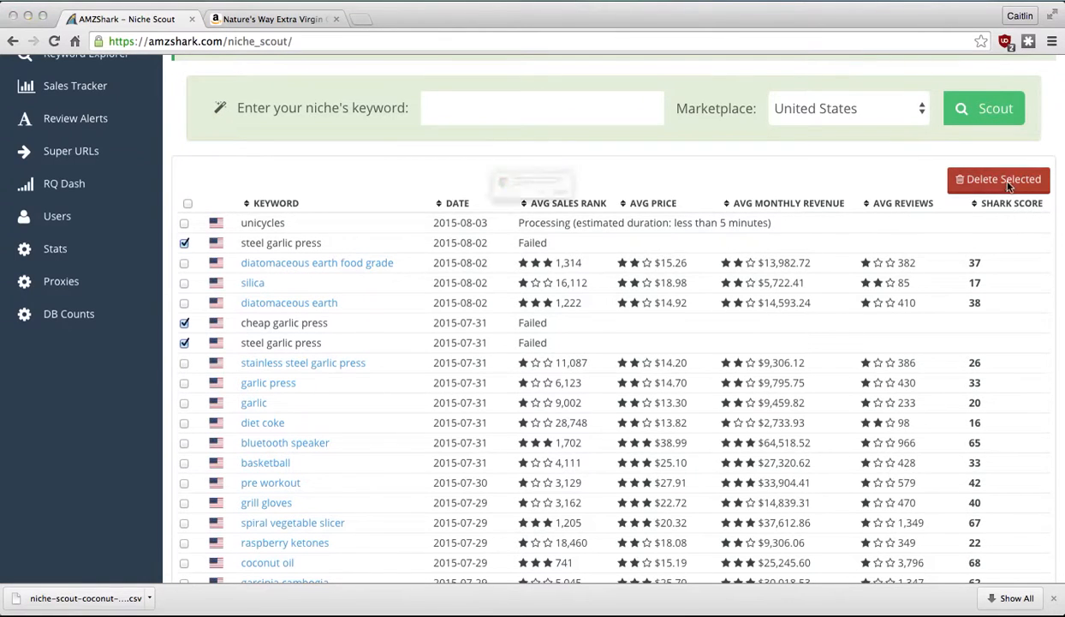
left_click(638, 216)
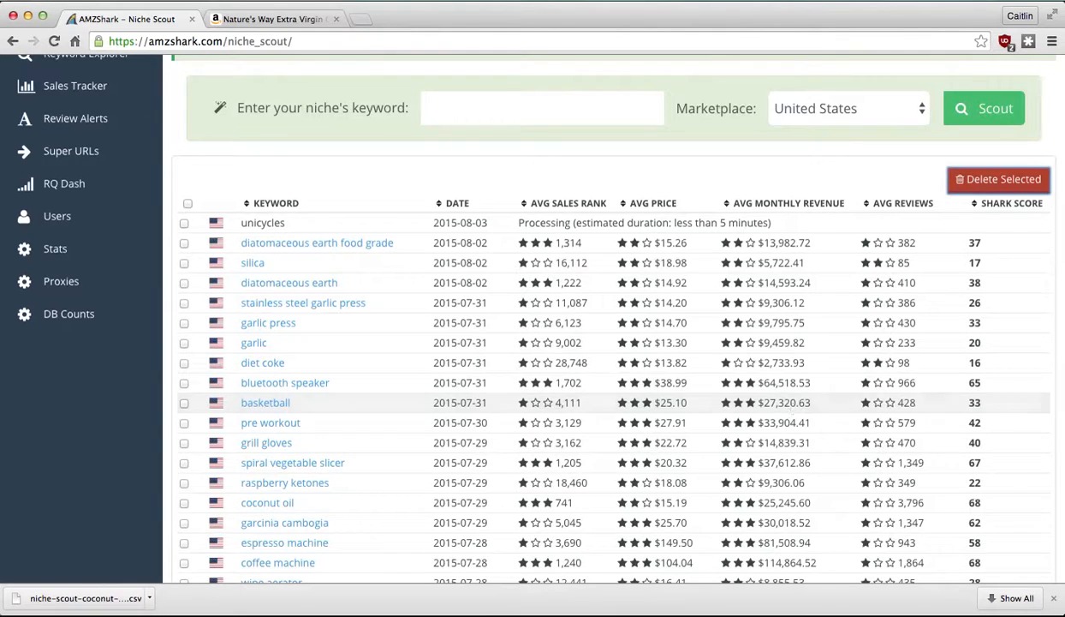
scroll(719, 289, "up", 3)
scroll(719, 290, "up", 1)
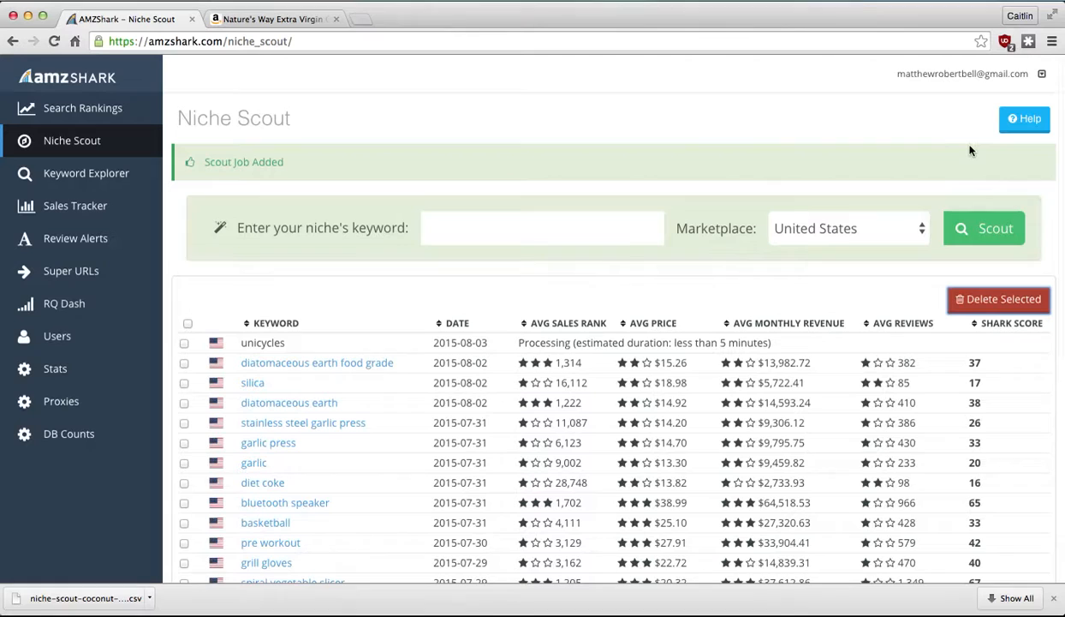
Read the Niche Scout help guide and dismiss it while the unicycles job finishes.
left_click(1020, 120)
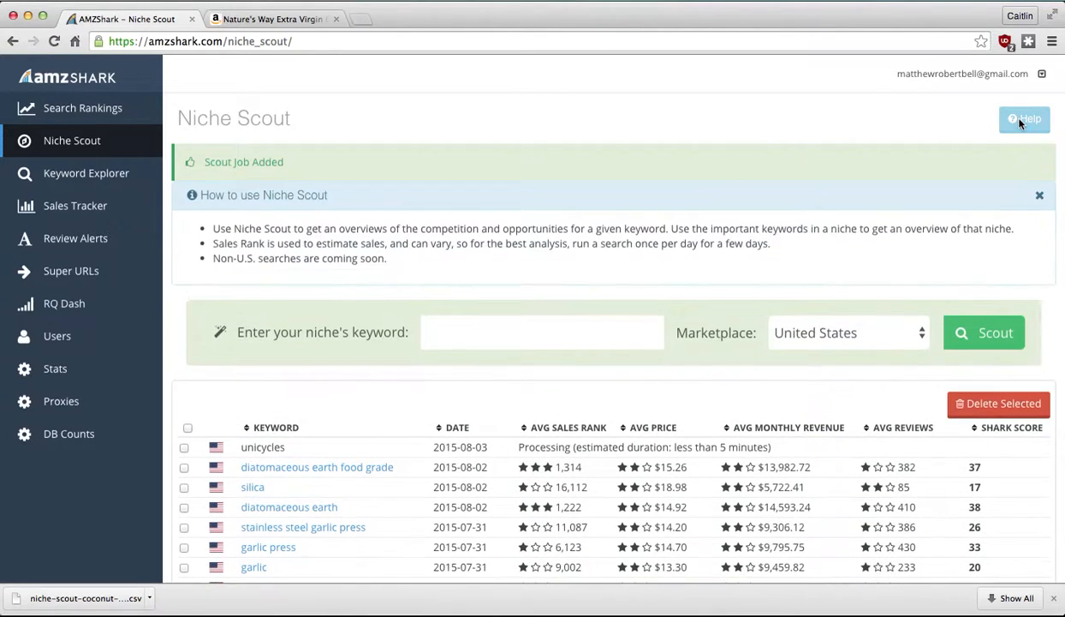
left_click(1039, 195)
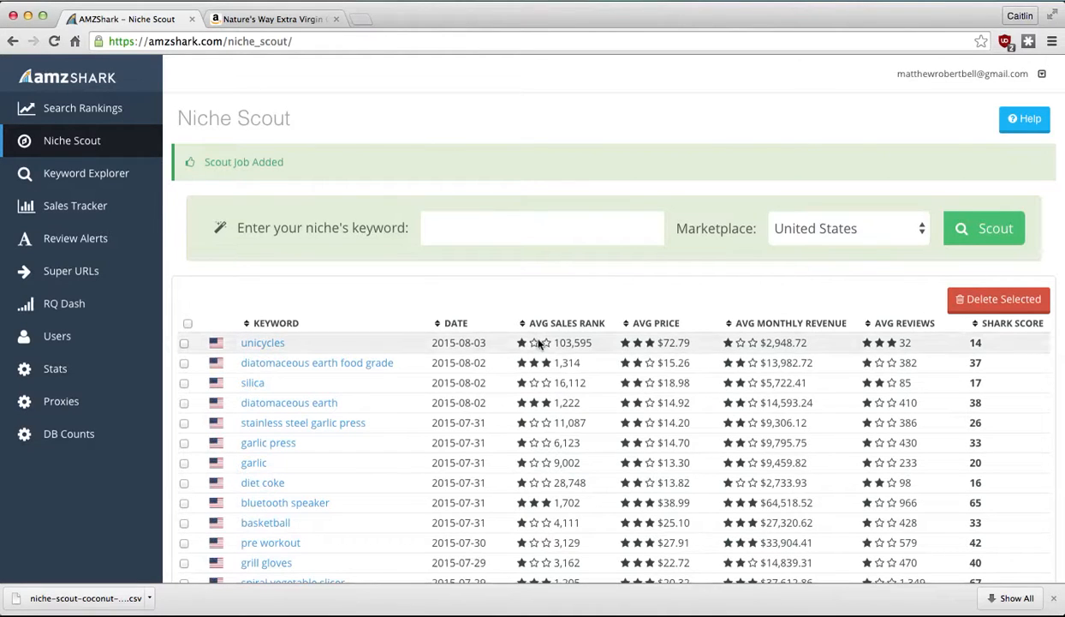
Show the completed unicycles analysis and view its top product, the M-Wave Unicycle, on Amazon.
left_click(263, 342)
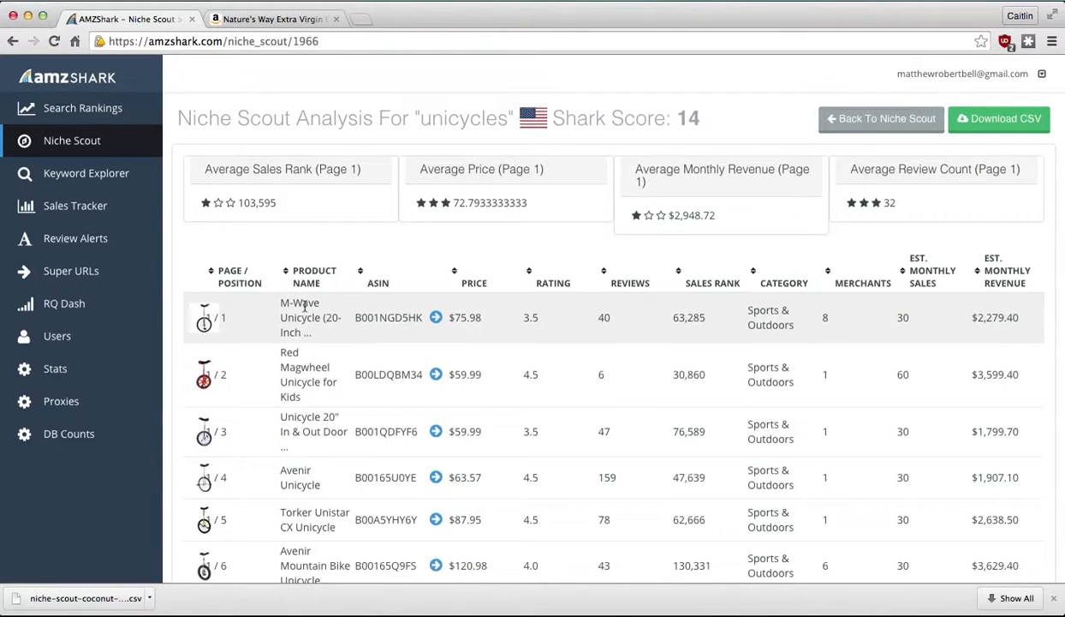
left_click(435, 318)
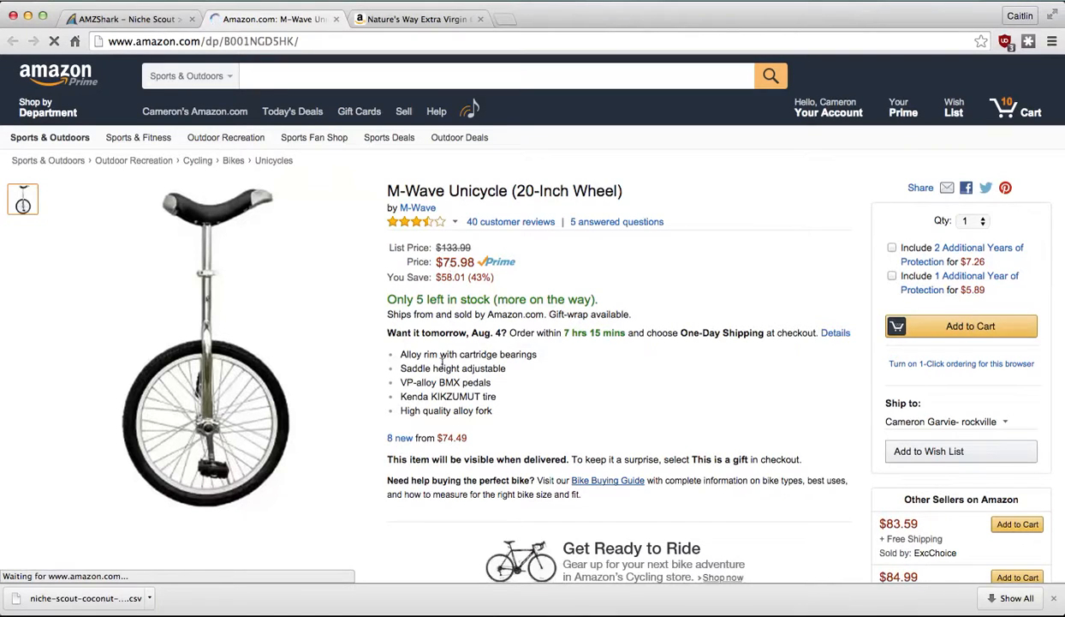
scroll(414, 382, "down", 5)
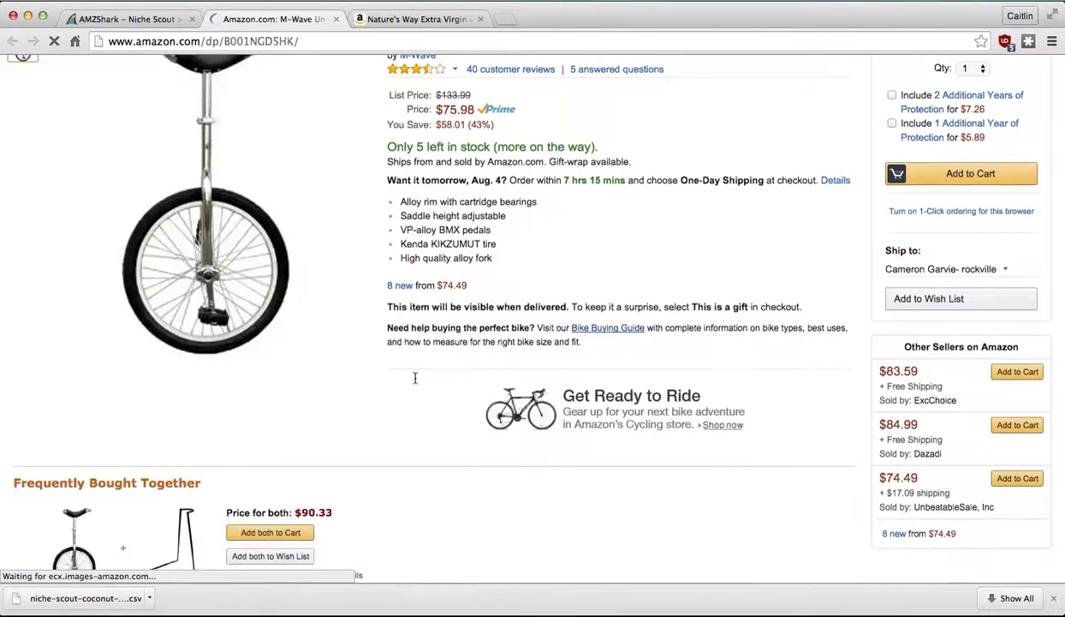
scroll(415, 382, "up", 5)
Return from the M-Wave Unicycle Amazon page to the unicycles analysis.
left_click(98, 18)
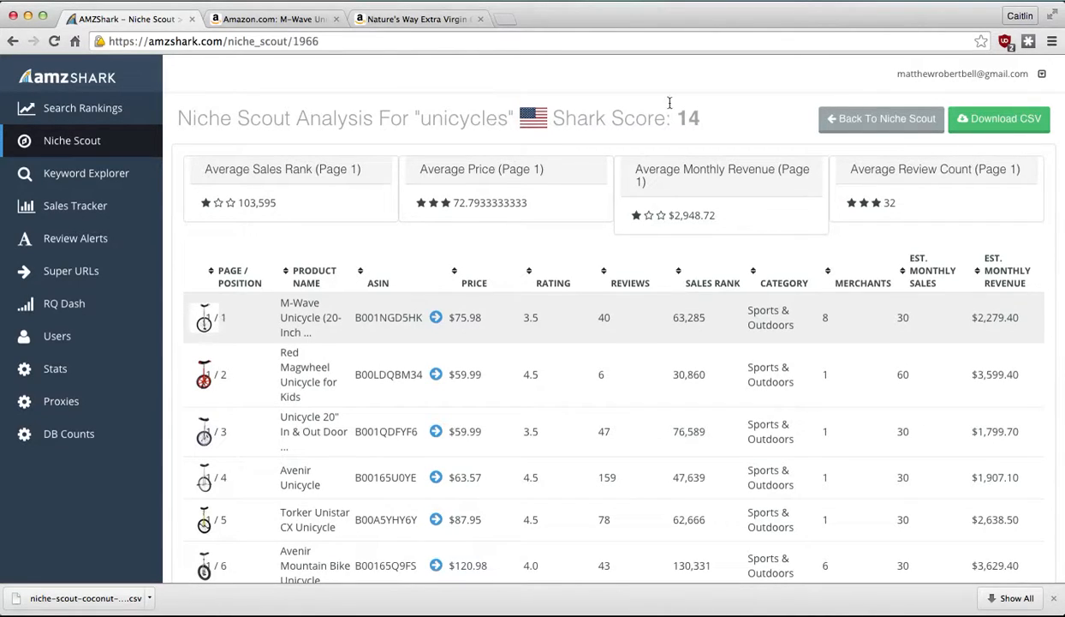
scroll(761, 411, "down", 3)
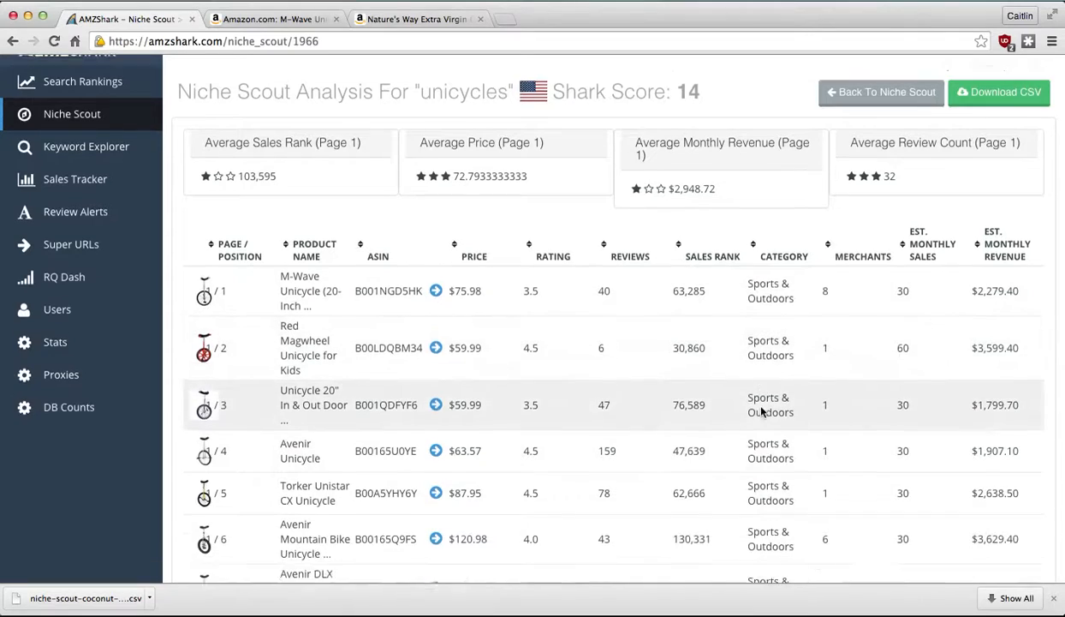
scroll(761, 411, "down", 4)
scroll(761, 411, "down", 3)
scroll(762, 411, "down", 1)
scroll(762, 406, "down", 3)
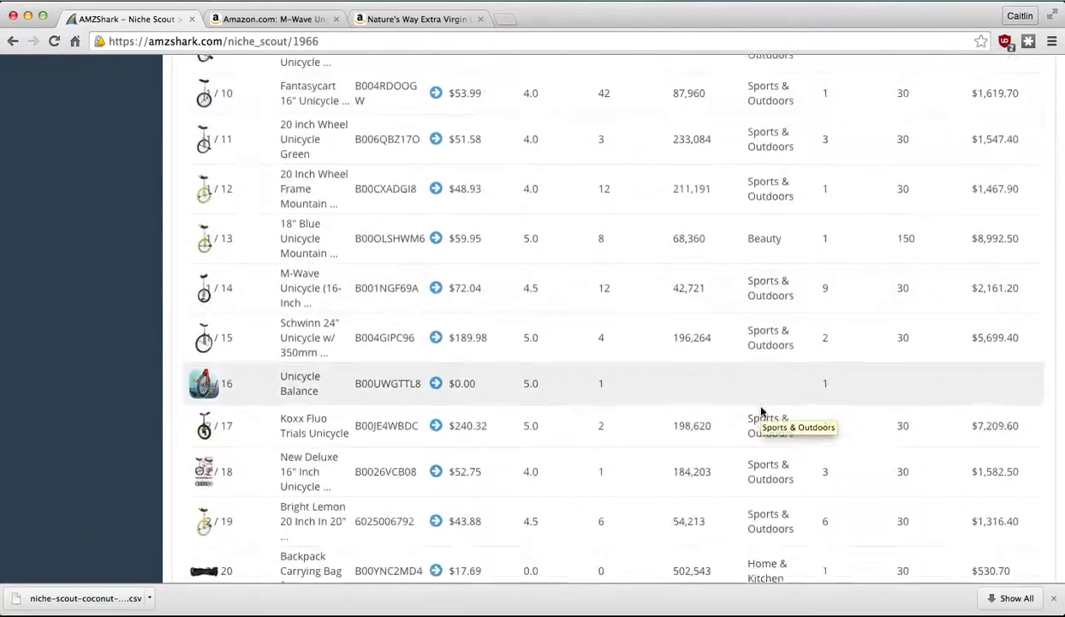
scroll(761, 407, "down", 2)
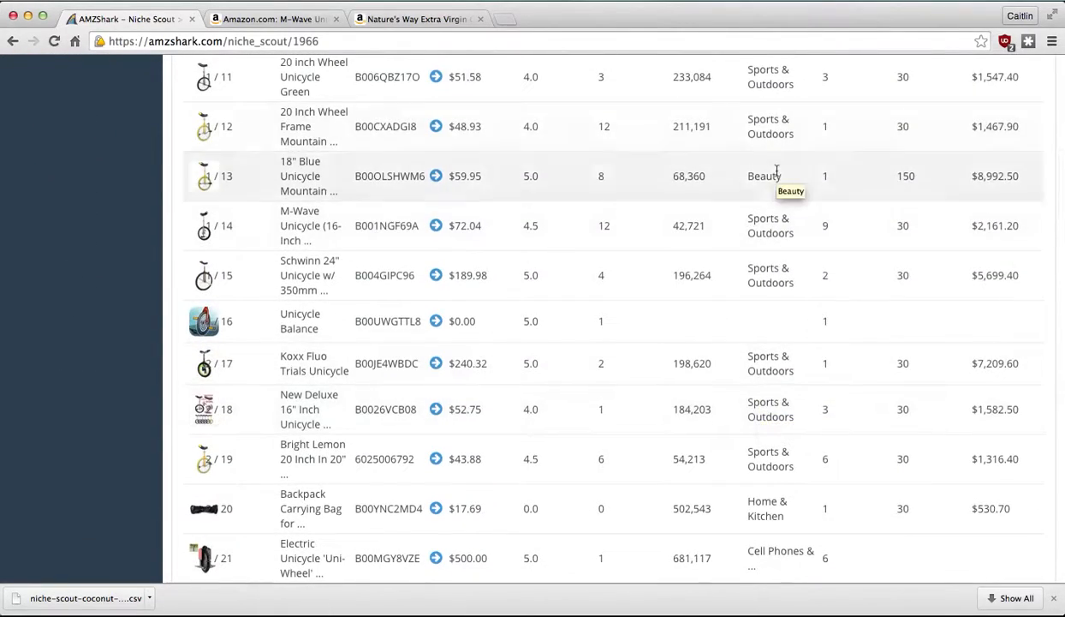
scroll(775, 180, "up", 2)
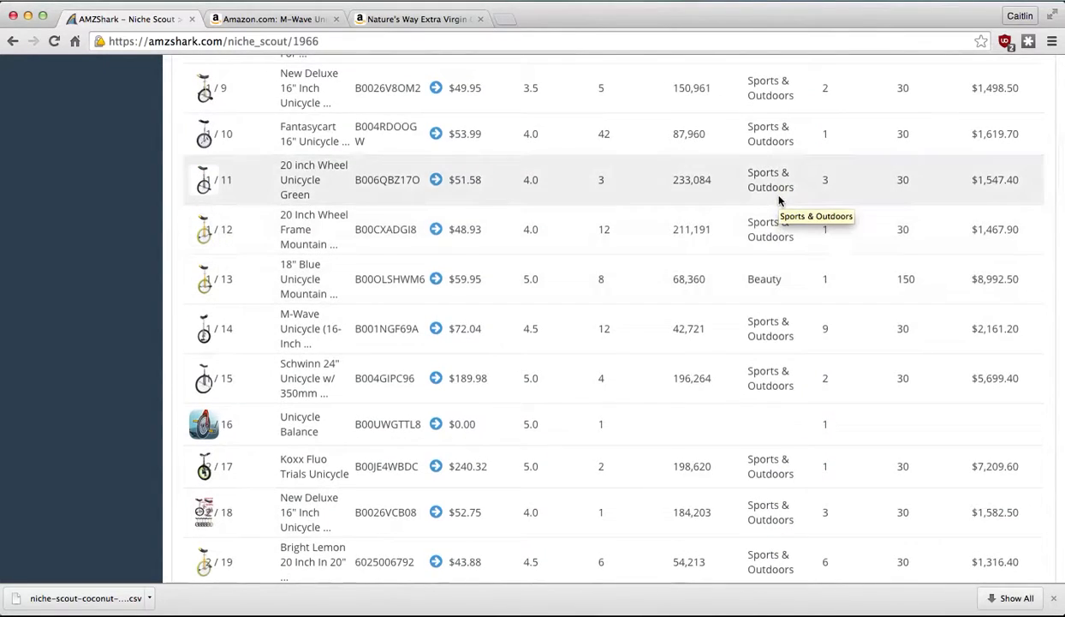
scroll(779, 199, "up", 2)
scroll(779, 199, "up", 5)
scroll(779, 199, "up", 5)
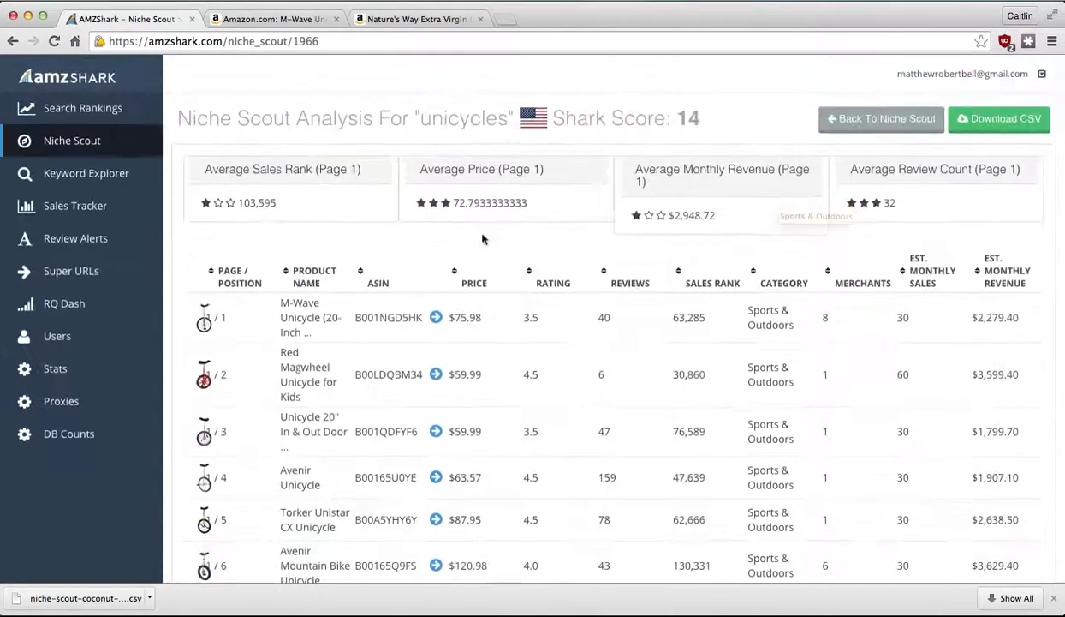